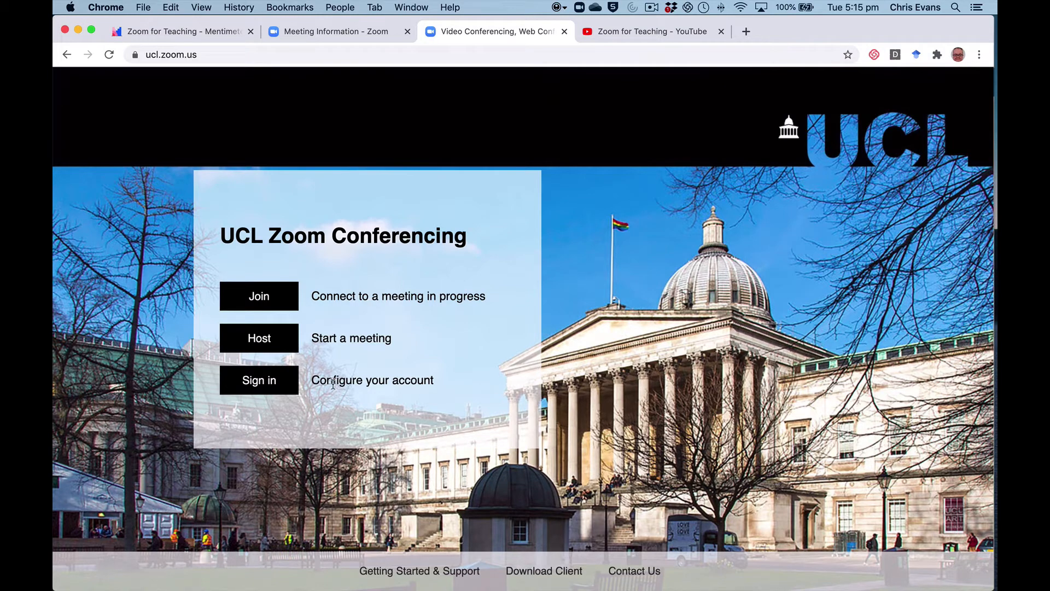
Sign in to the UCL Zoom account through single sign-on with the prefilled username and password.
click(267, 382)
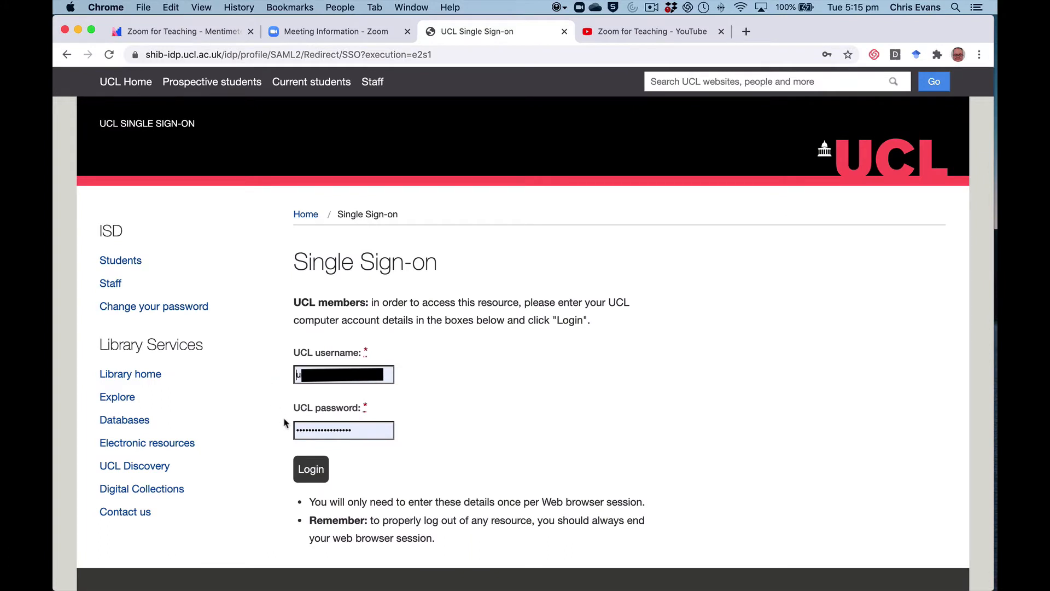
click(320, 469)
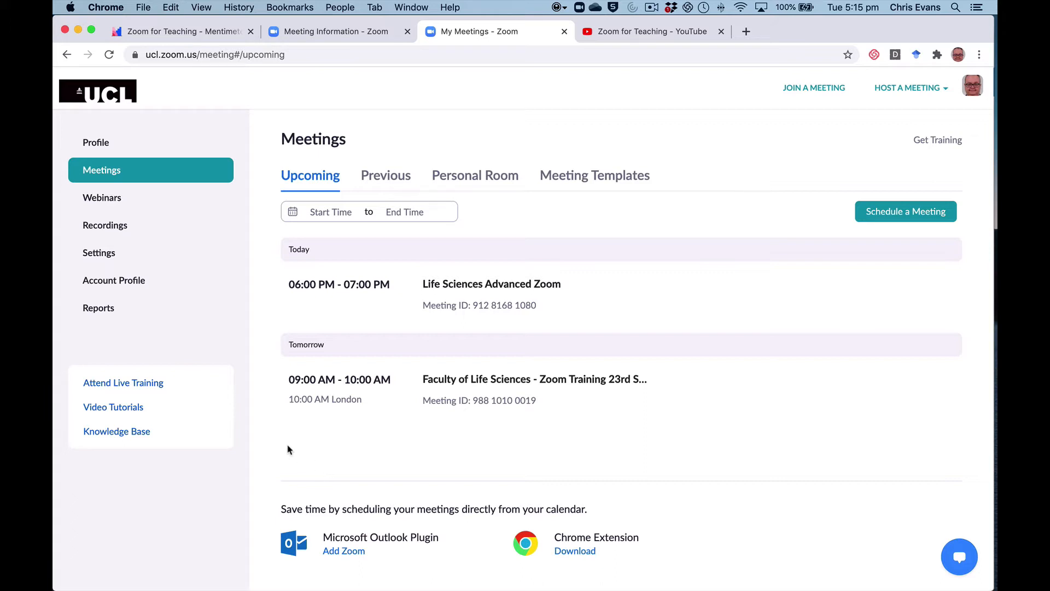
In the account's In Meeting (Basic) settings, switch the Polling option off and back on.
click(105, 261)
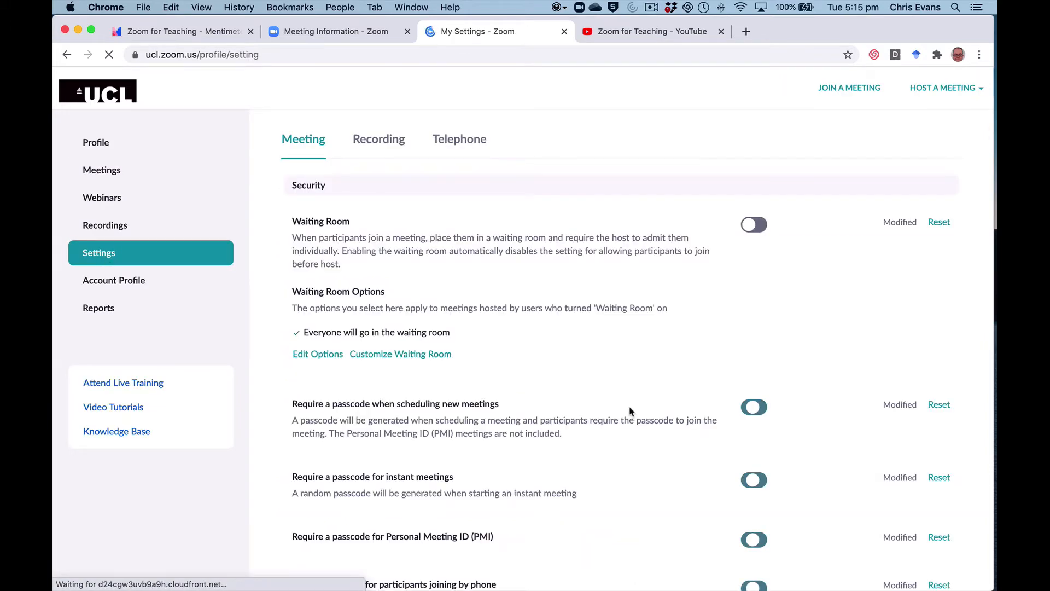
scroll(631, 411, down, 10)
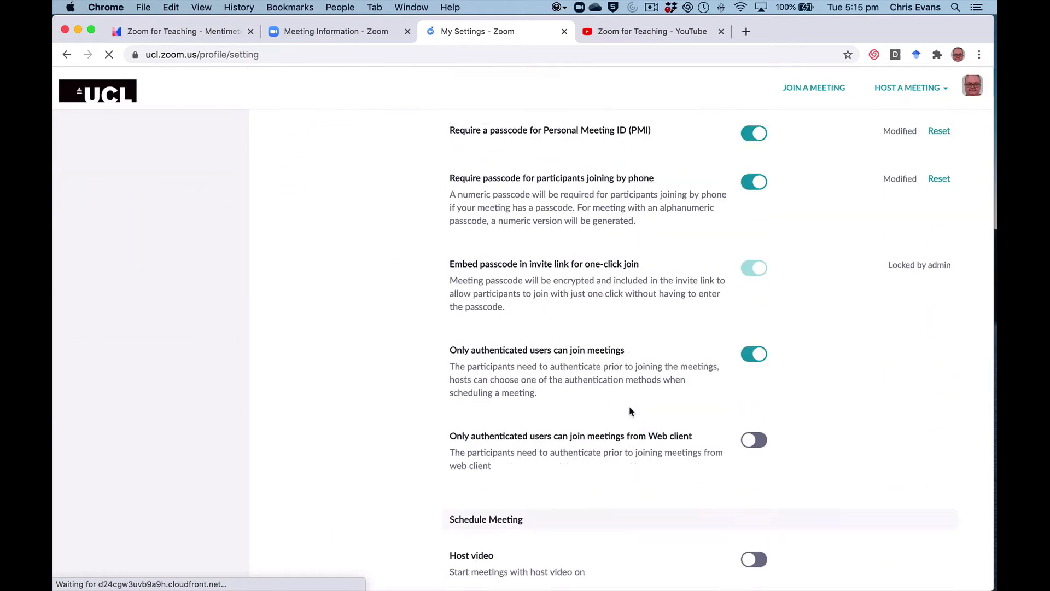
scroll(630, 407, down, 10)
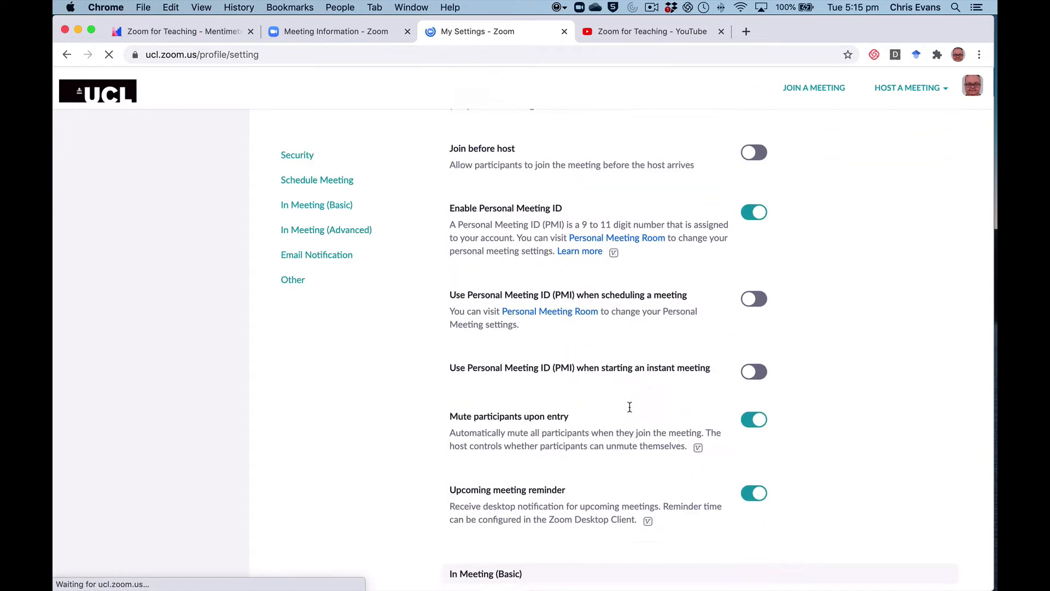
scroll(630, 407, down, 5)
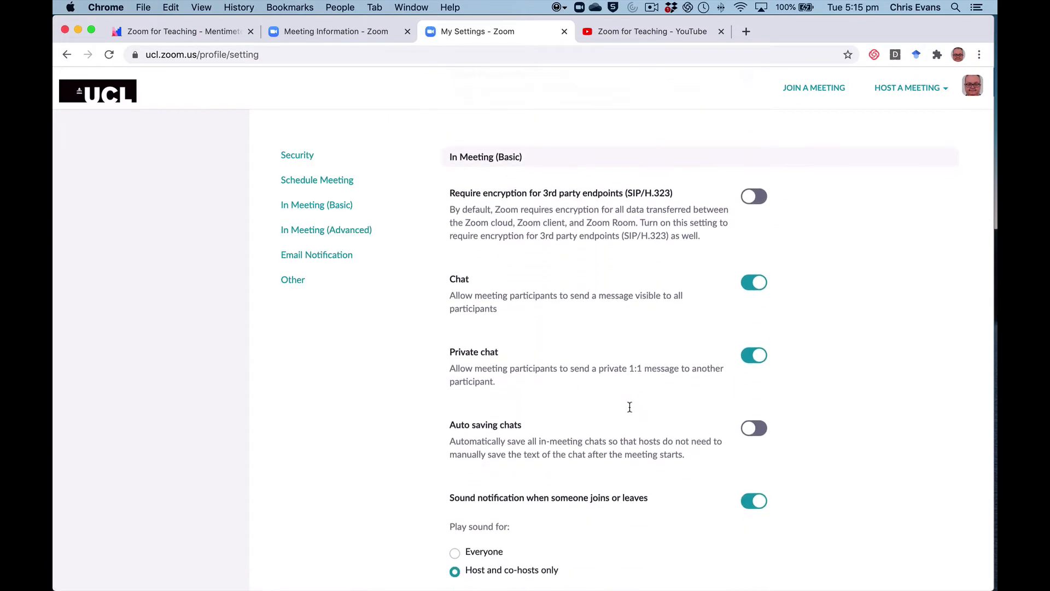
scroll(630, 407, down, 6)
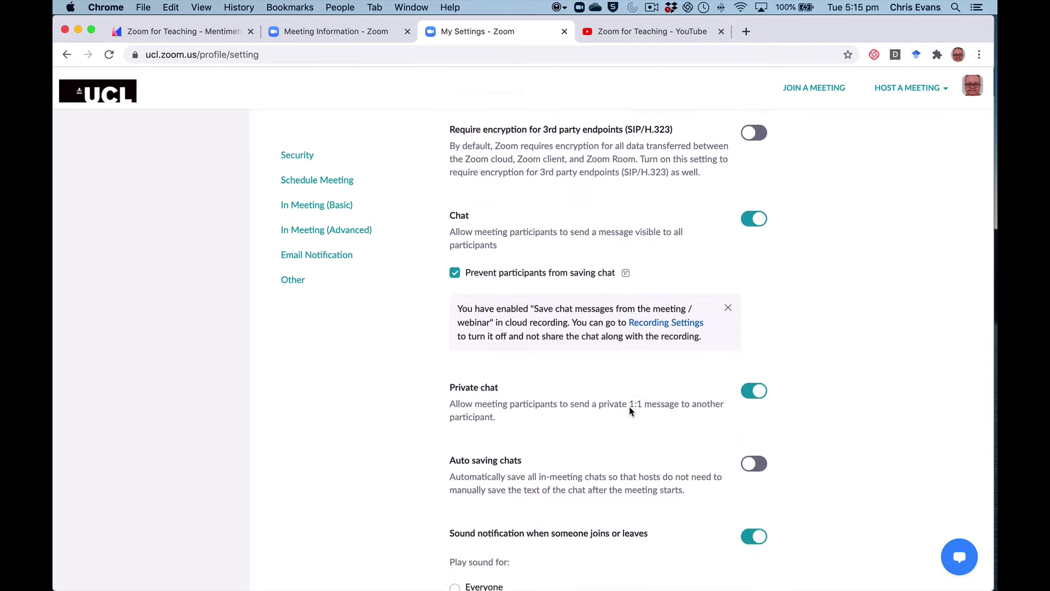
scroll(629, 409, down, 6)
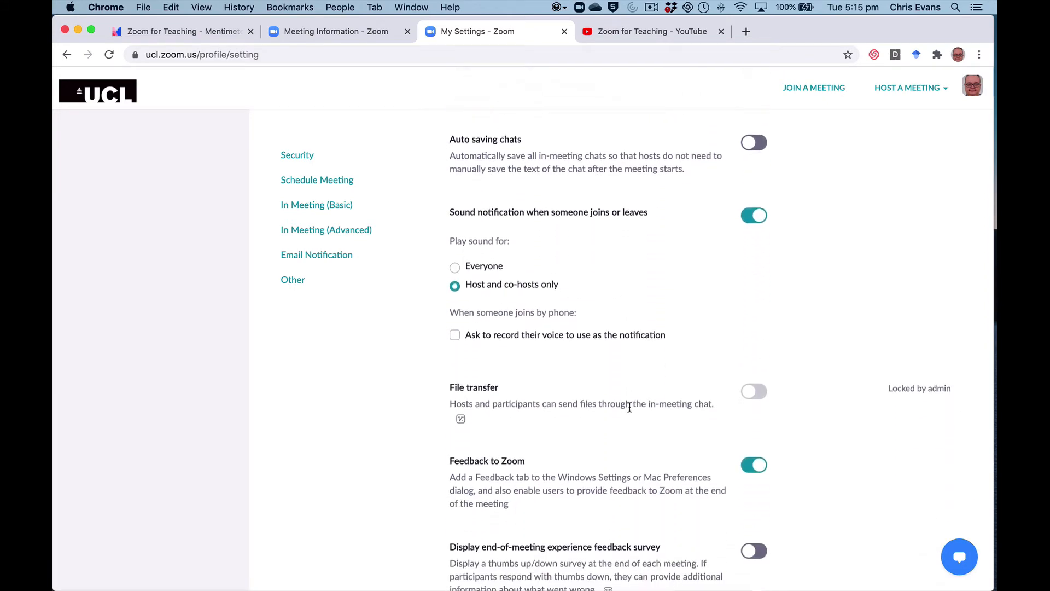
scroll(629, 407, down, 3)
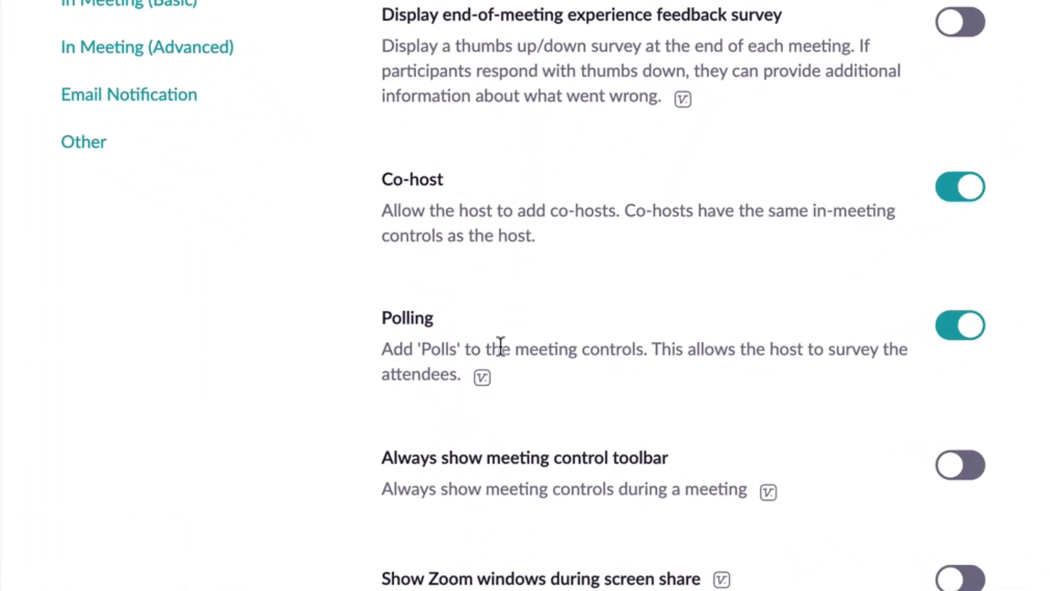
click(972, 341)
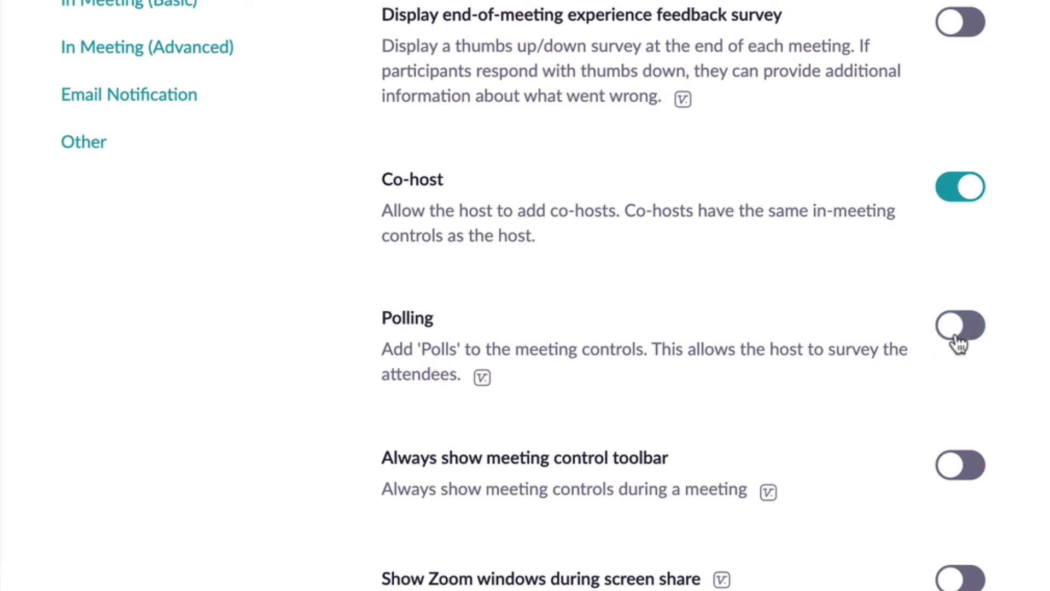
click(958, 344)
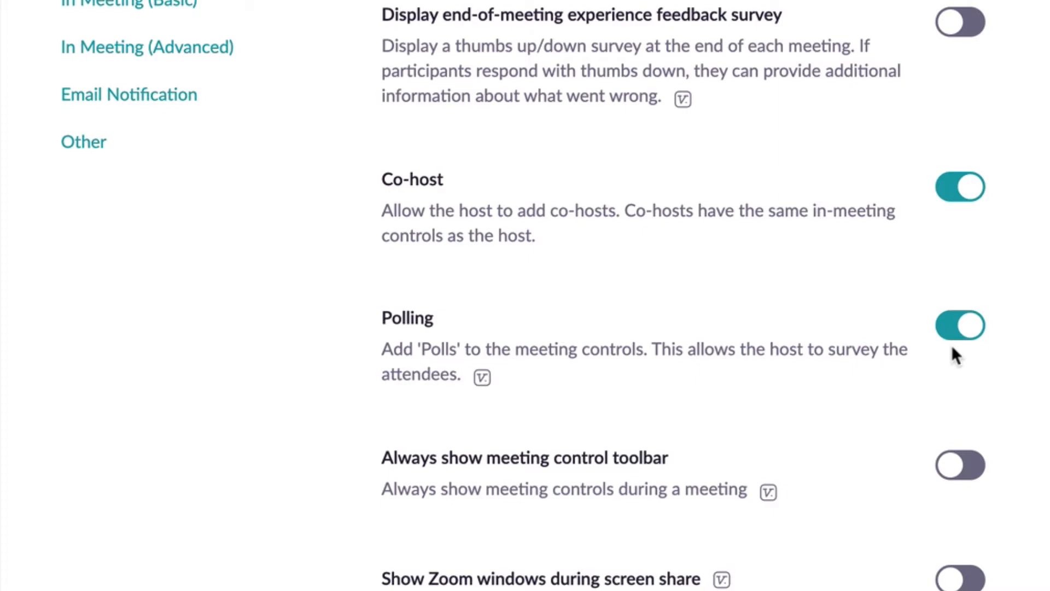
Open the details of the upcoming meeting "Life Sciences Advanced Zoom" at its poll section.
scroll(755, 387, up, 15)
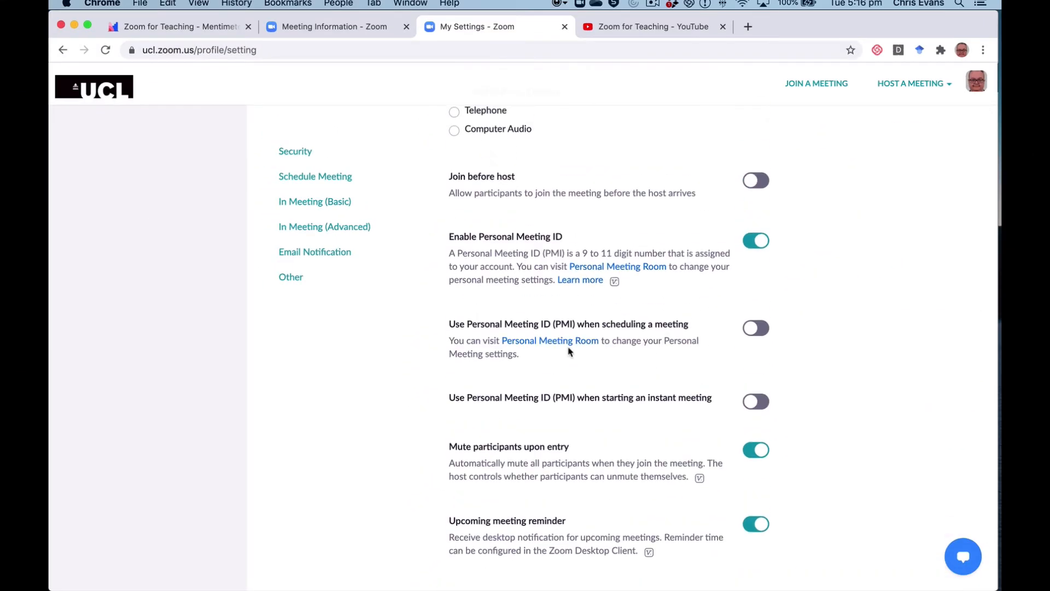
scroll(134, 346, up, 10)
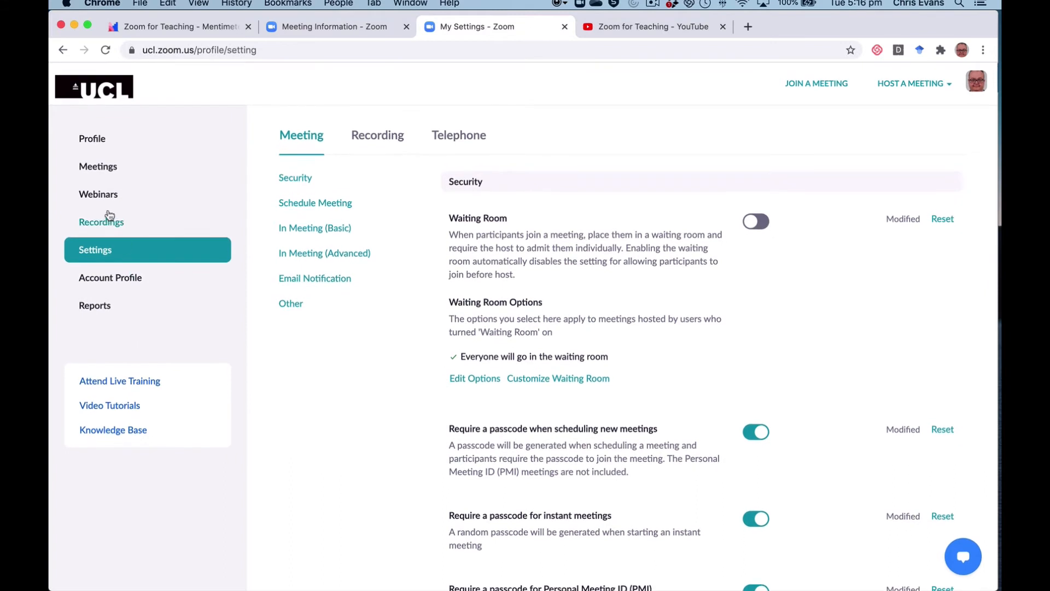
click(110, 171)
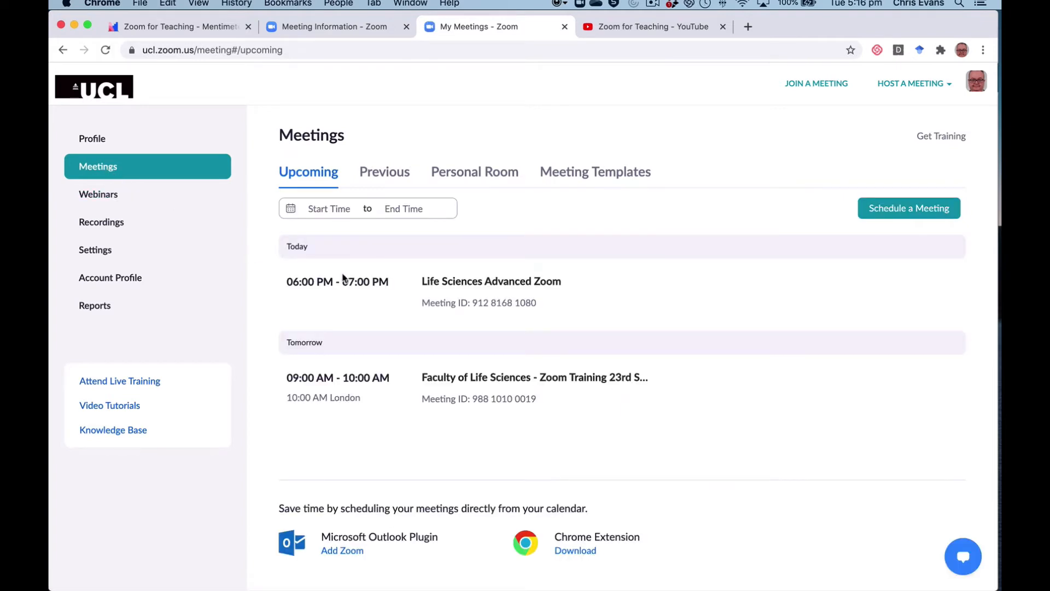
mouse_move(388, 294)
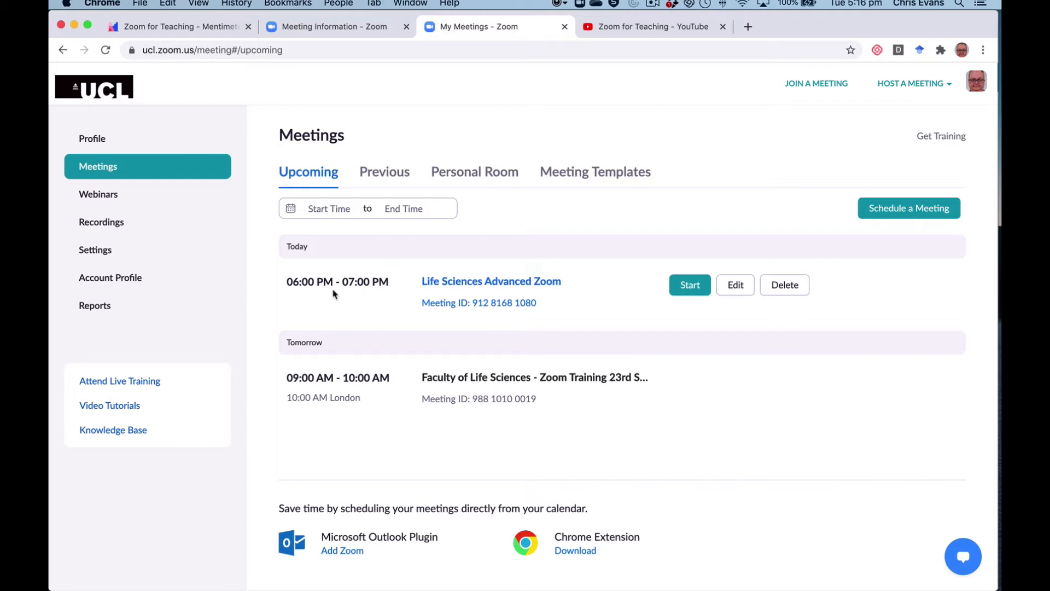
click(470, 287)
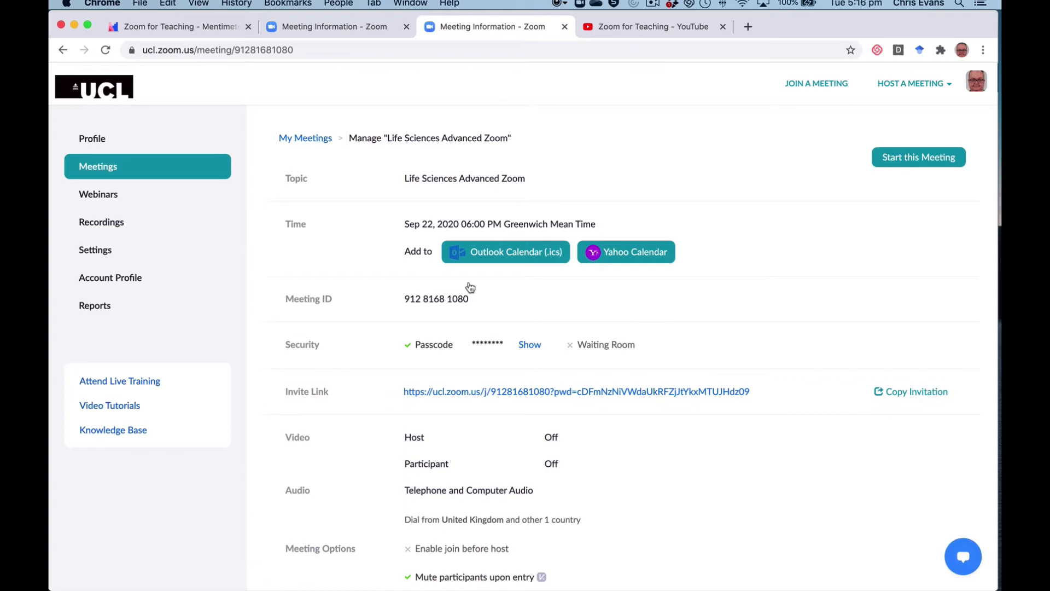
scroll(470, 286, down, 5)
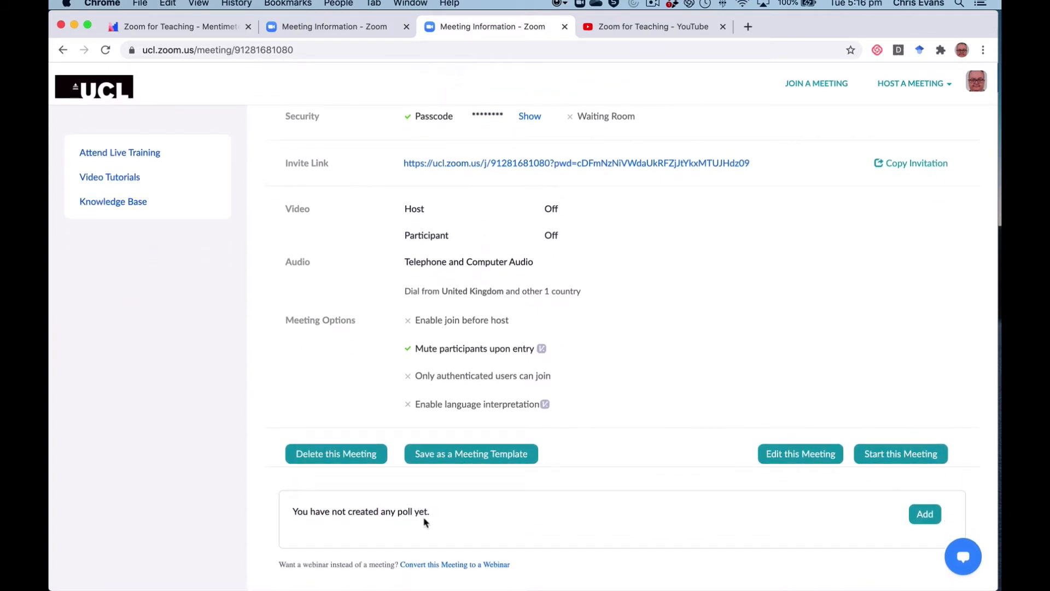
Add a poll to the meeting titled "Zoom training" and make it anonymous.
click(926, 519)
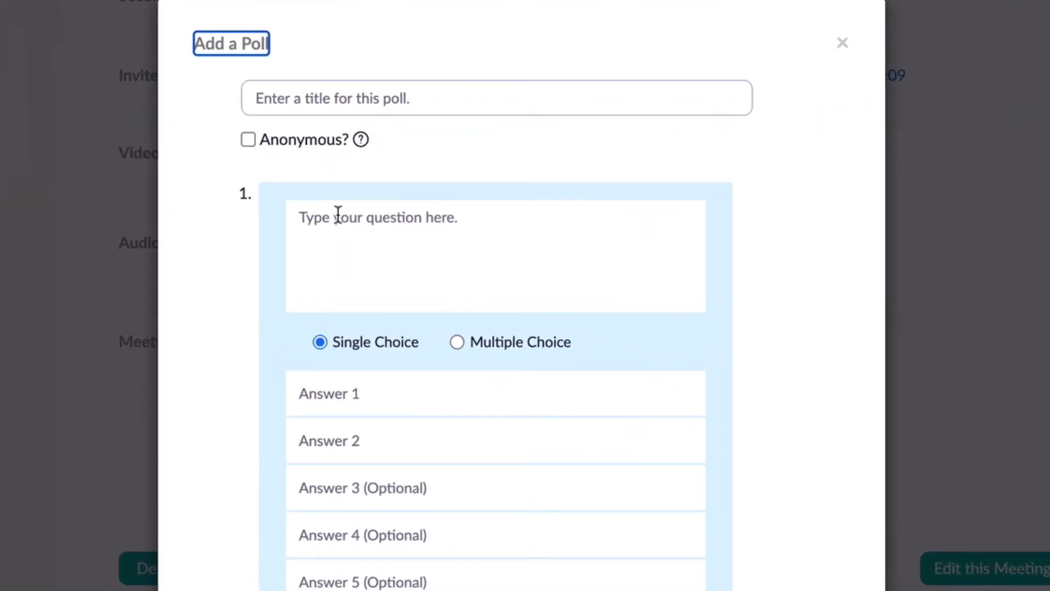
click(304, 98)
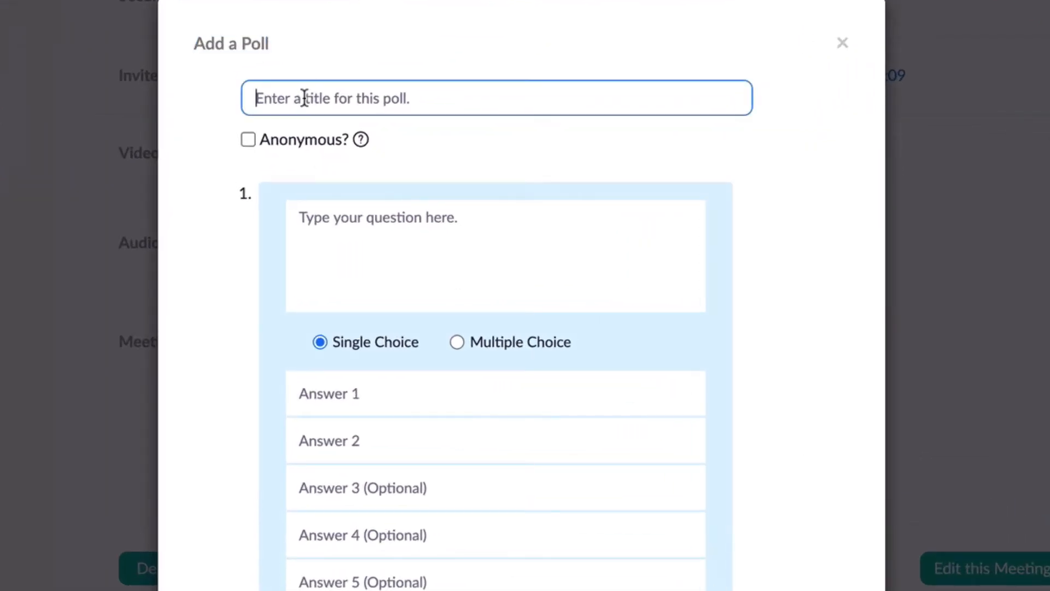
text(Zoo)
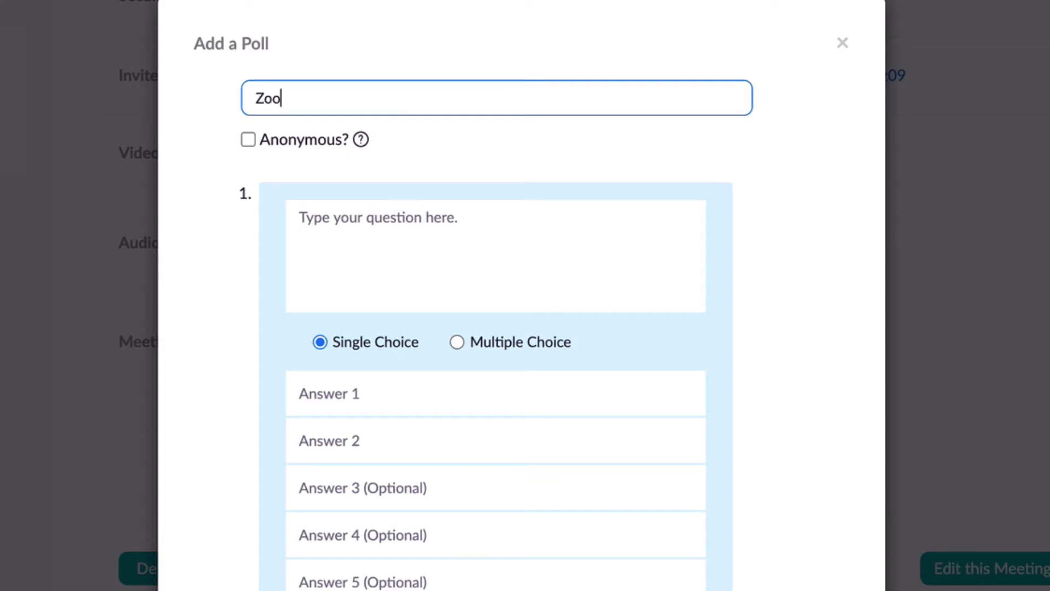
text(m training)
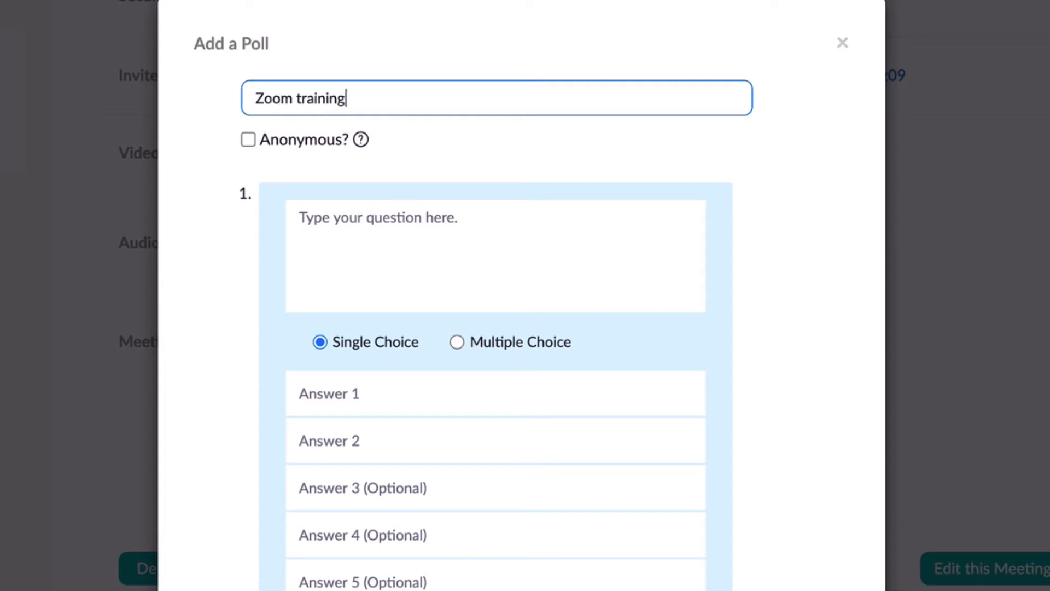
click(249, 141)
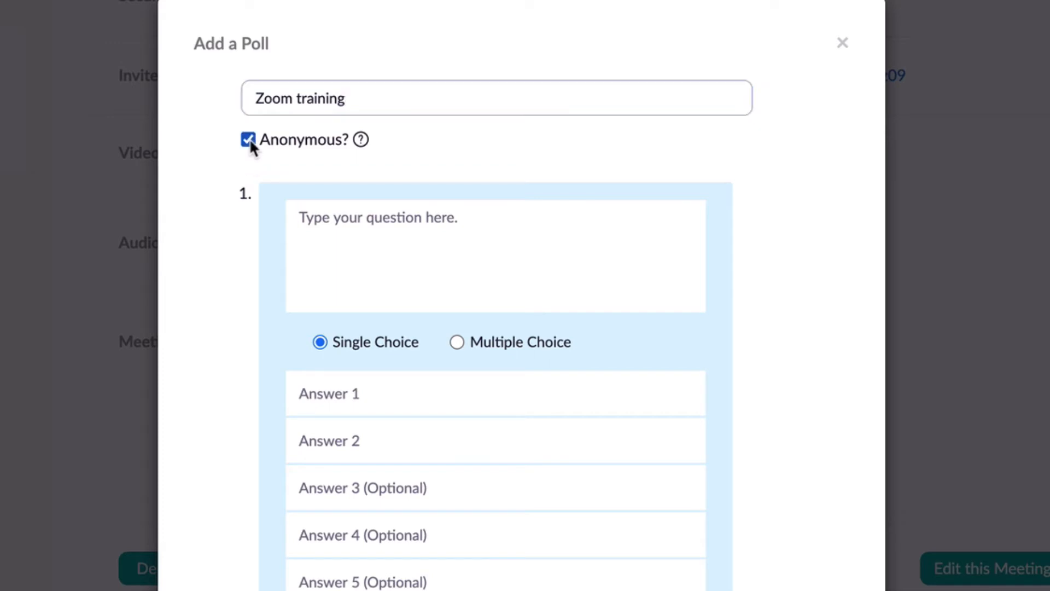
Enter "What would you most like to learn?" as the poll's first question.
click(302, 223)
text(What wo)
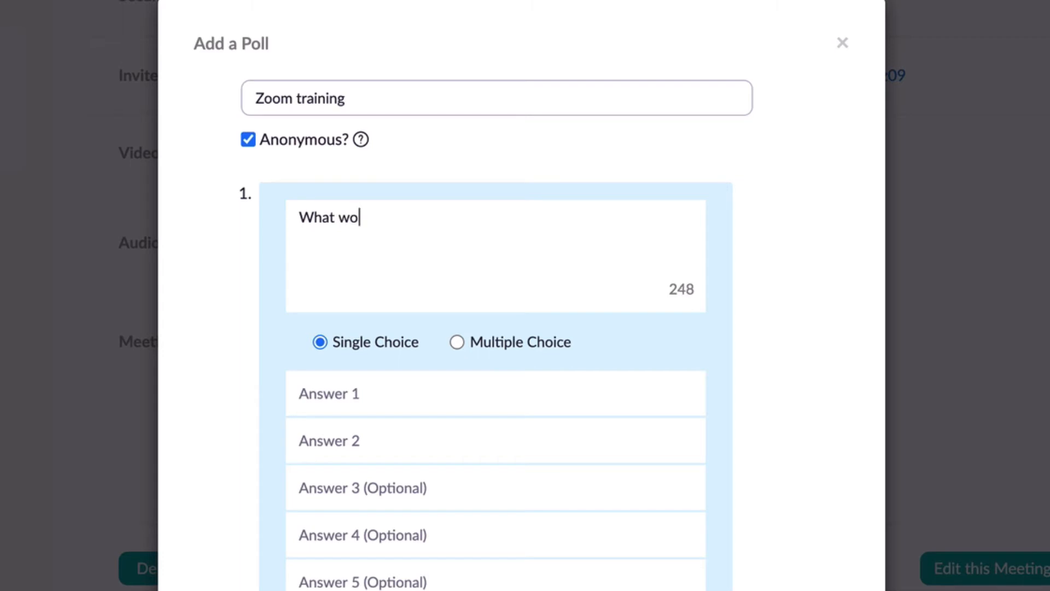
text(uld you most)
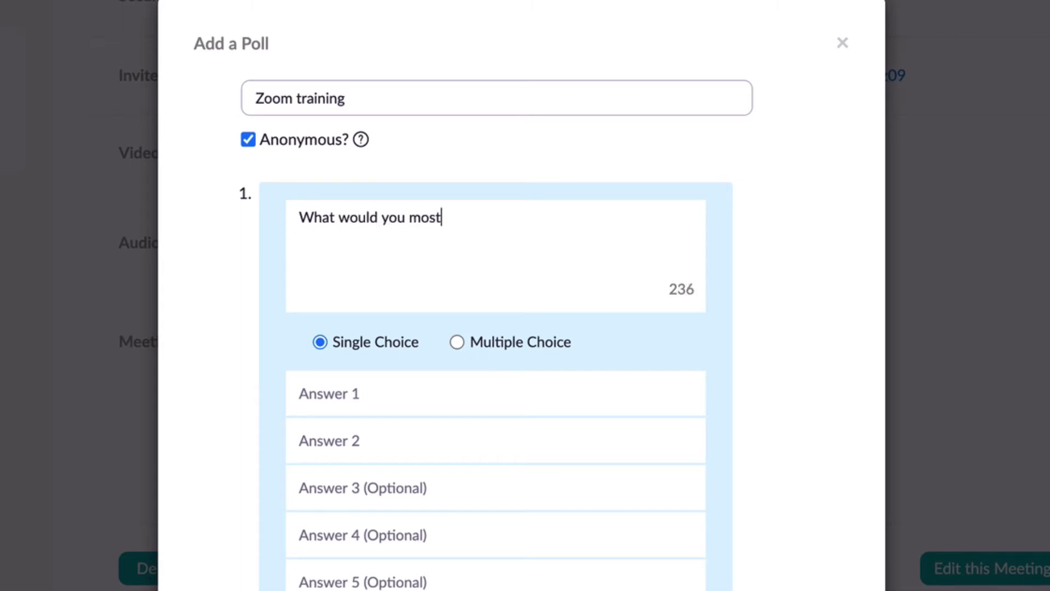
text( like to learn)
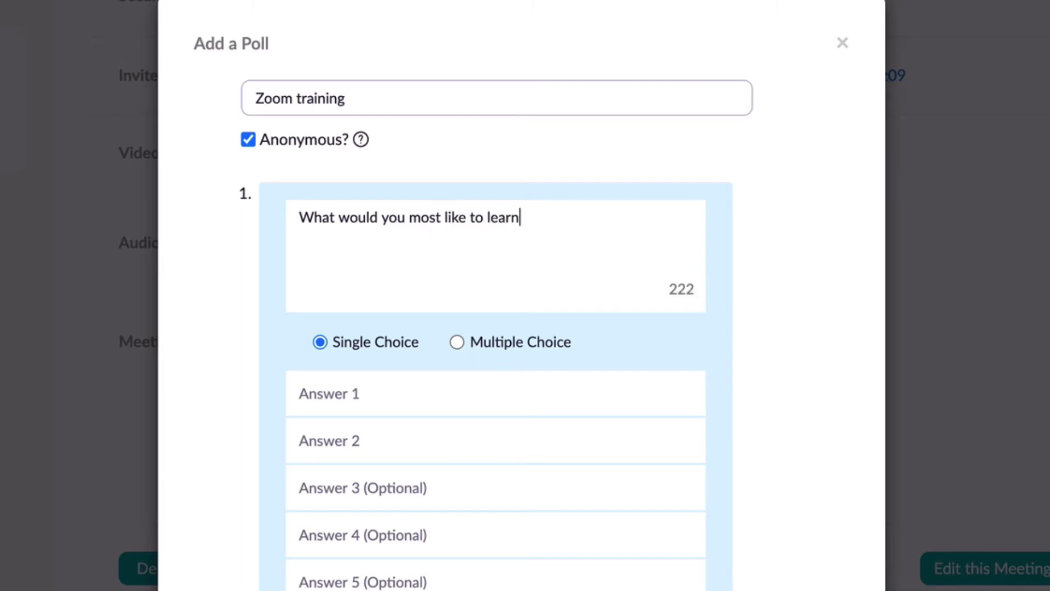
text(?)
Enter the answers "Zoom basics", "Polls" and "Breakout rooms" for the question and save the poll.
click(371, 401)
text(Zoo)
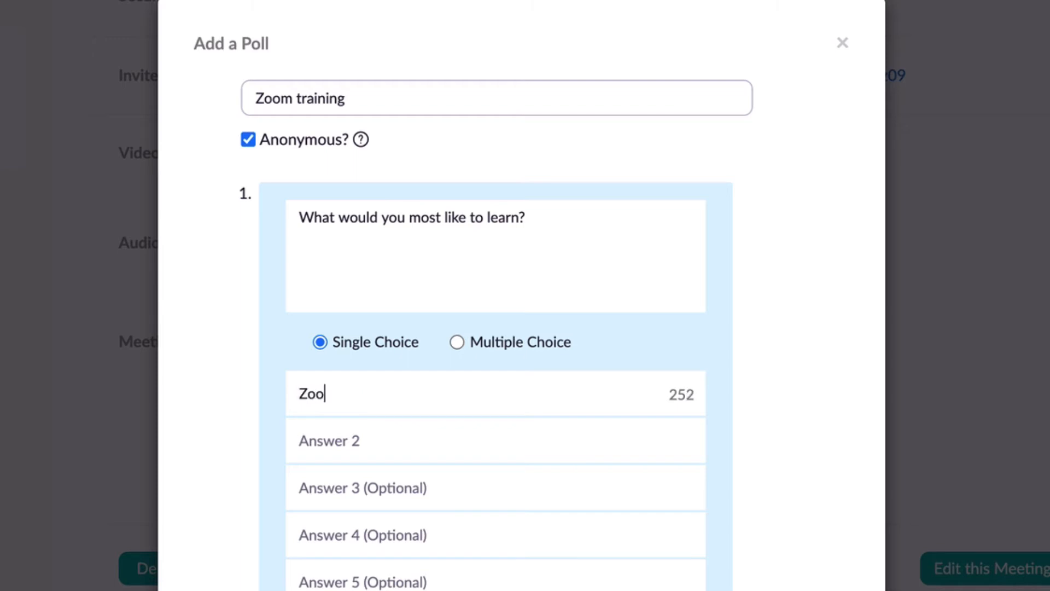
text(m basics)
click(347, 445)
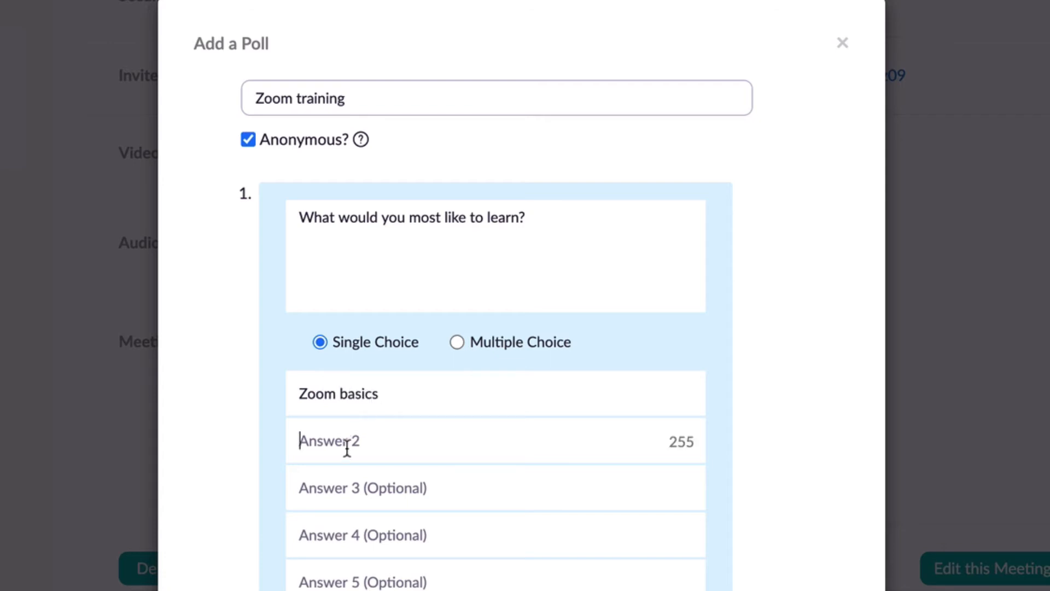
text(Polls)
click(347, 495)
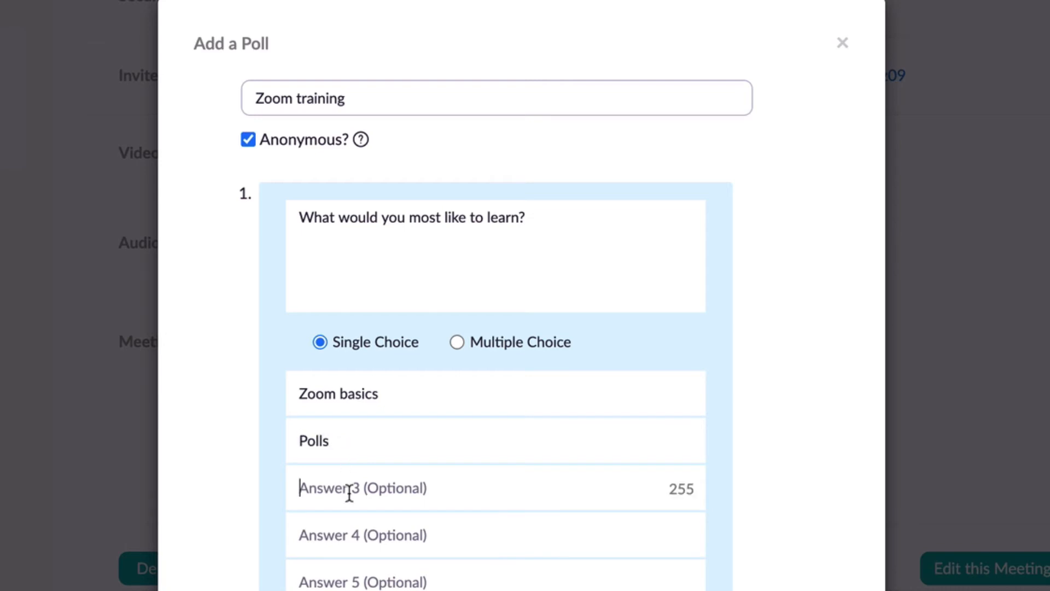
text(Breakout )
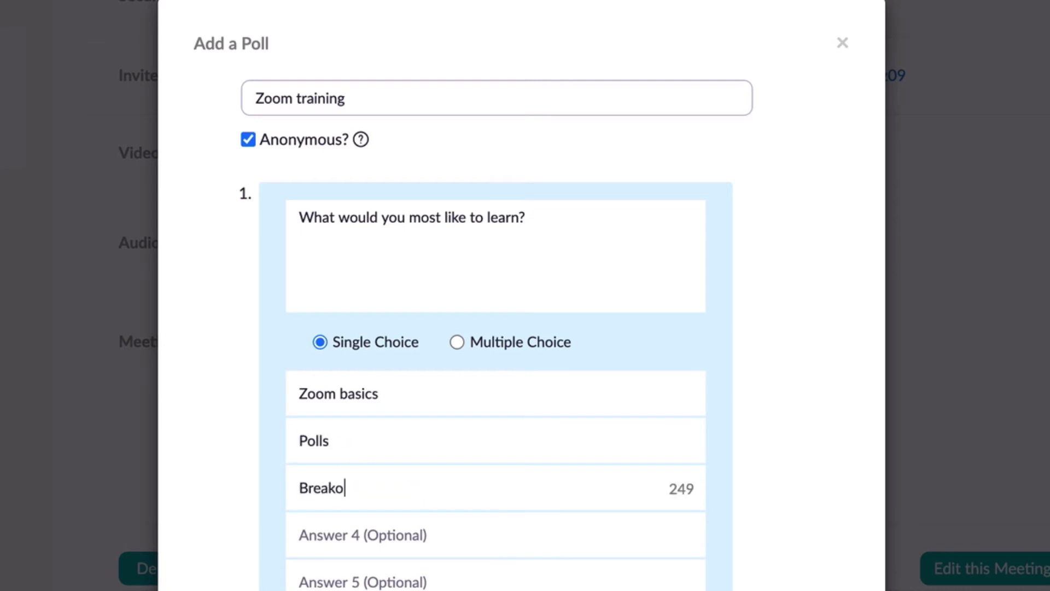
text(rooms)
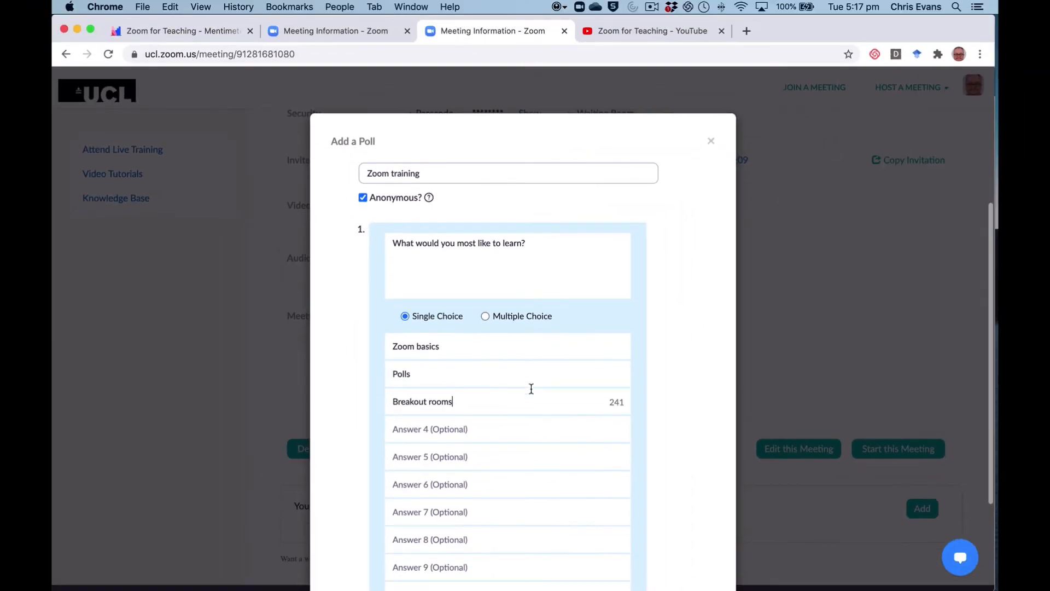
scroll(533, 415, down, 5)
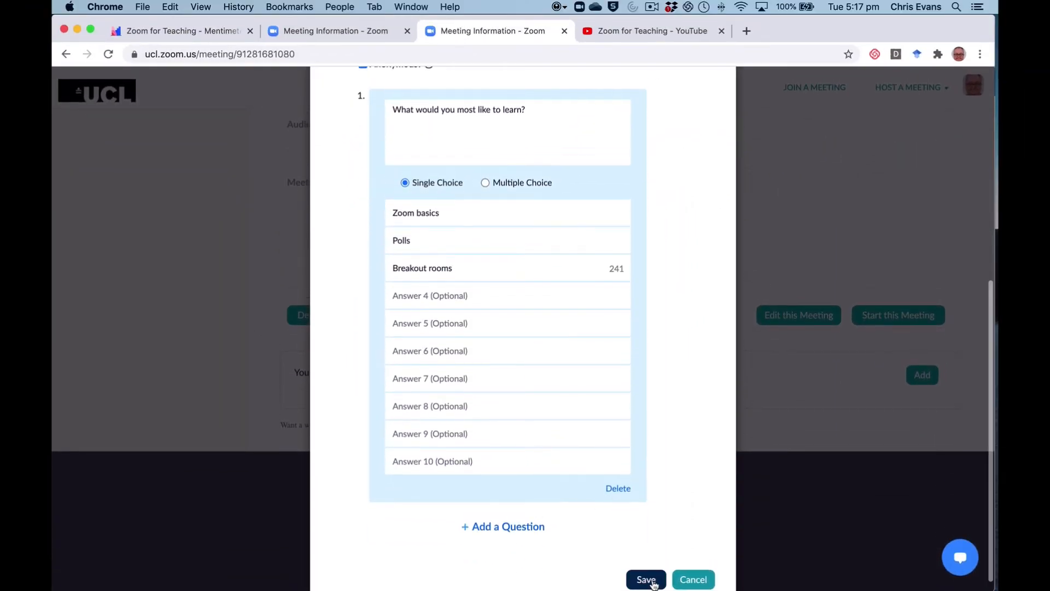
scroll(650, 579, down, 1)
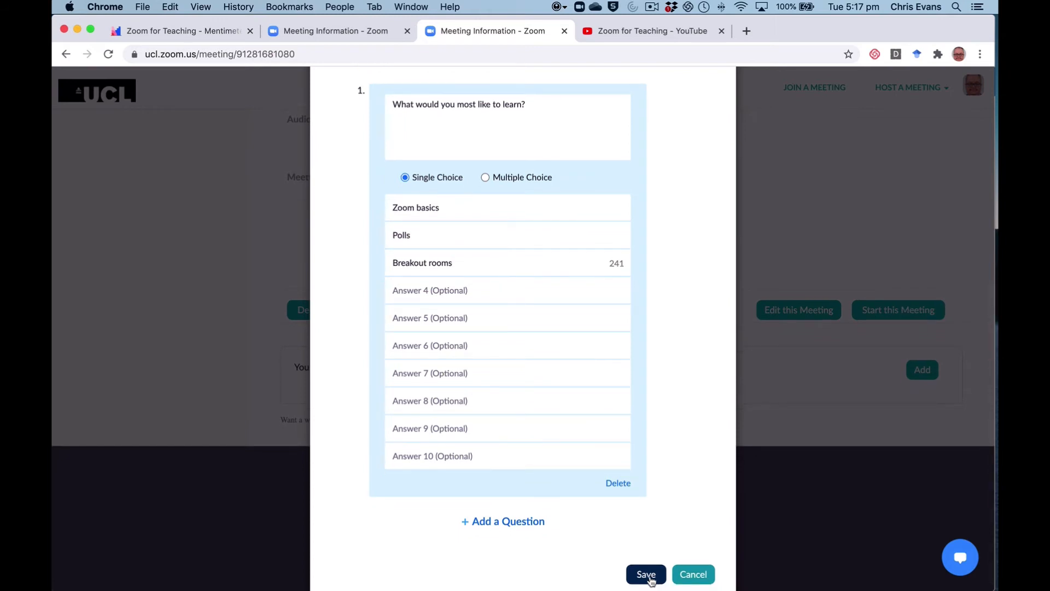
click(647, 575)
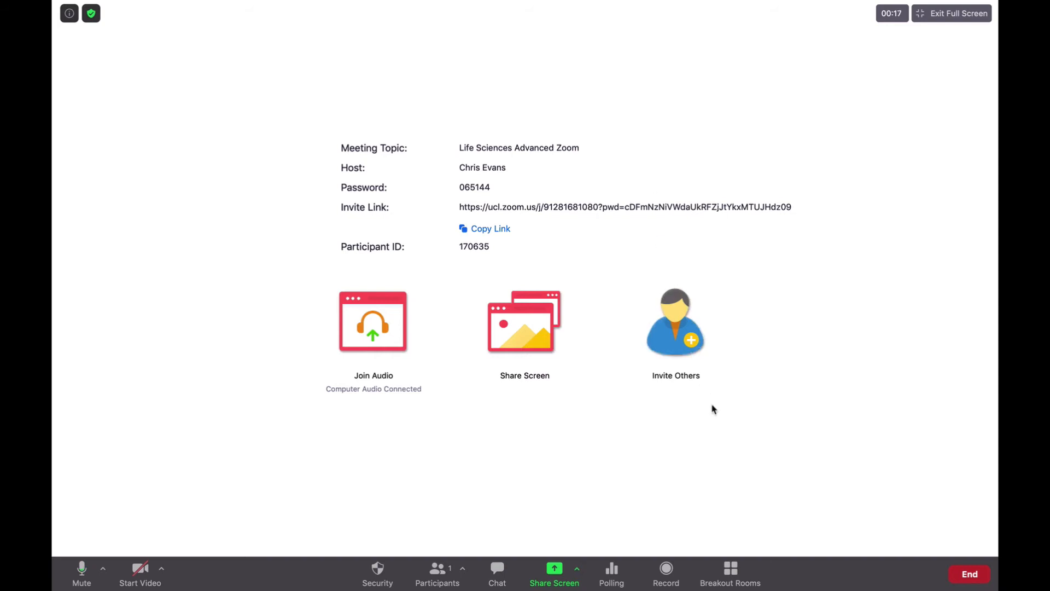
In the running Zoom meeting, open the "Zoom training" poll and launch it to the attendees.
click(614, 575)
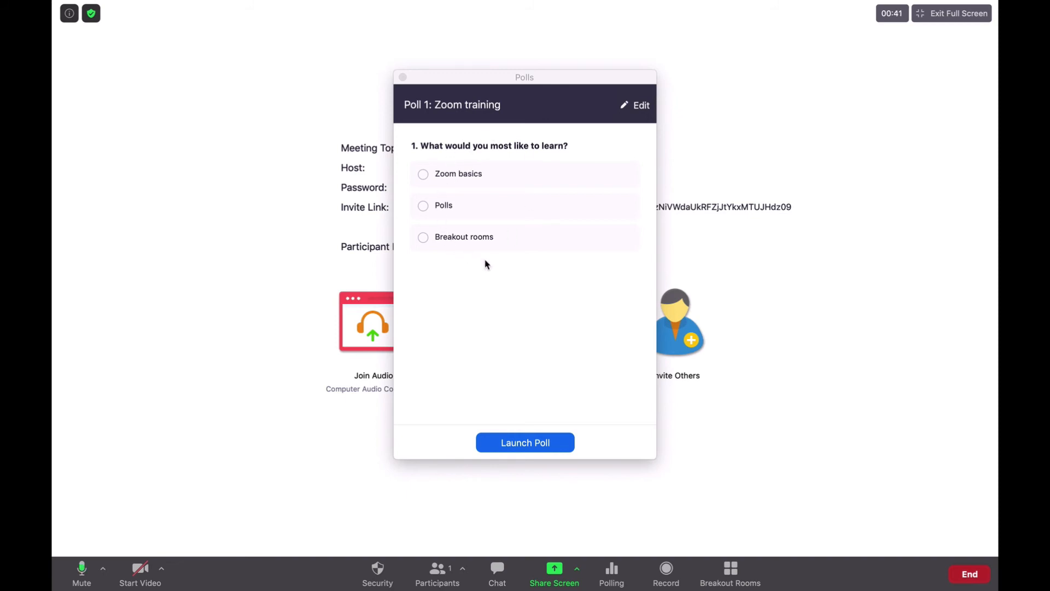
click(545, 446)
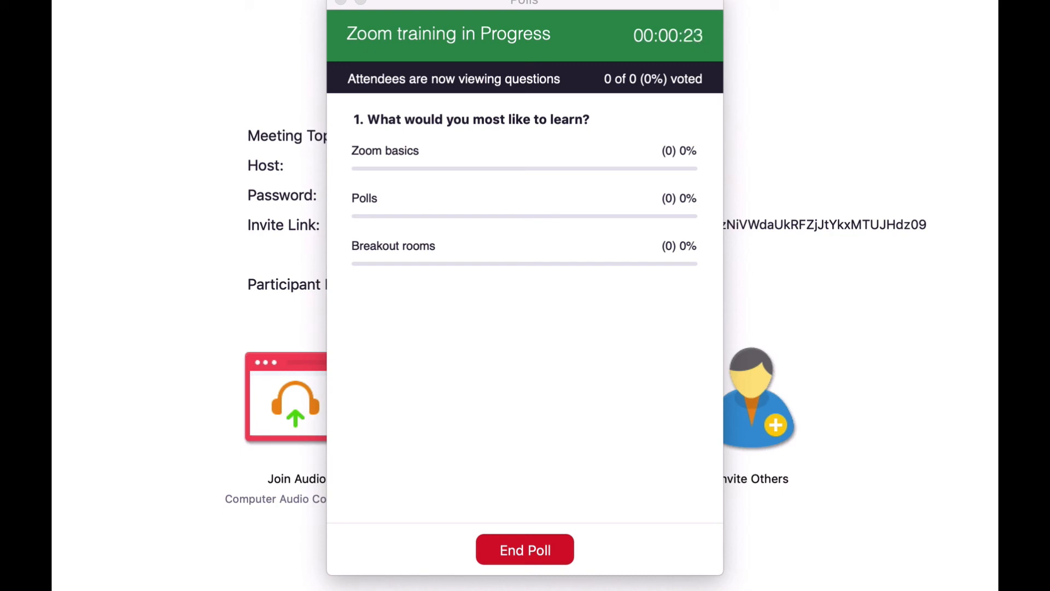
End the running poll and share its results with the attendees.
click(546, 552)
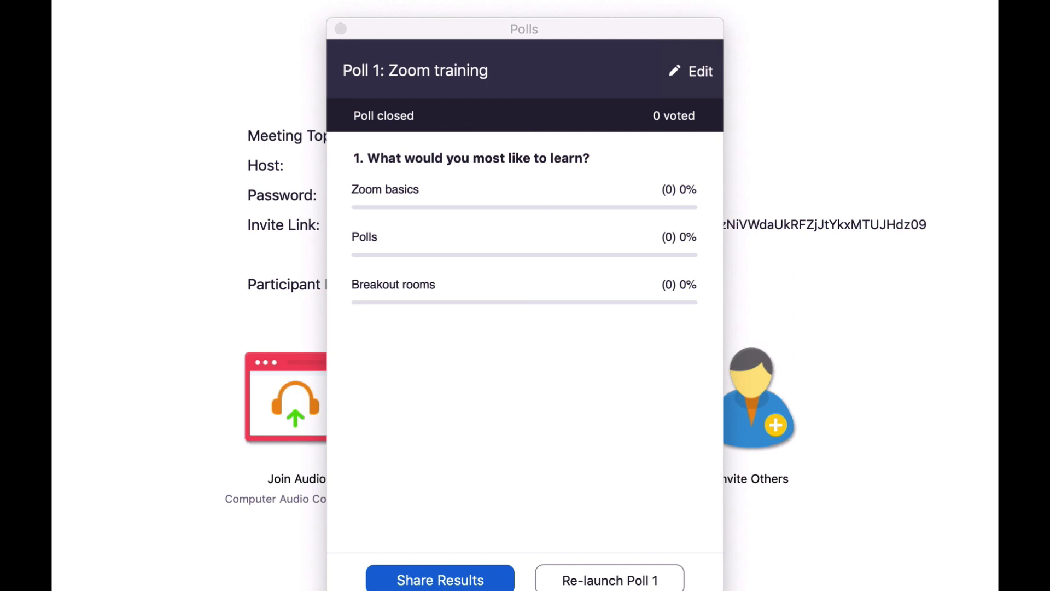
click(458, 581)
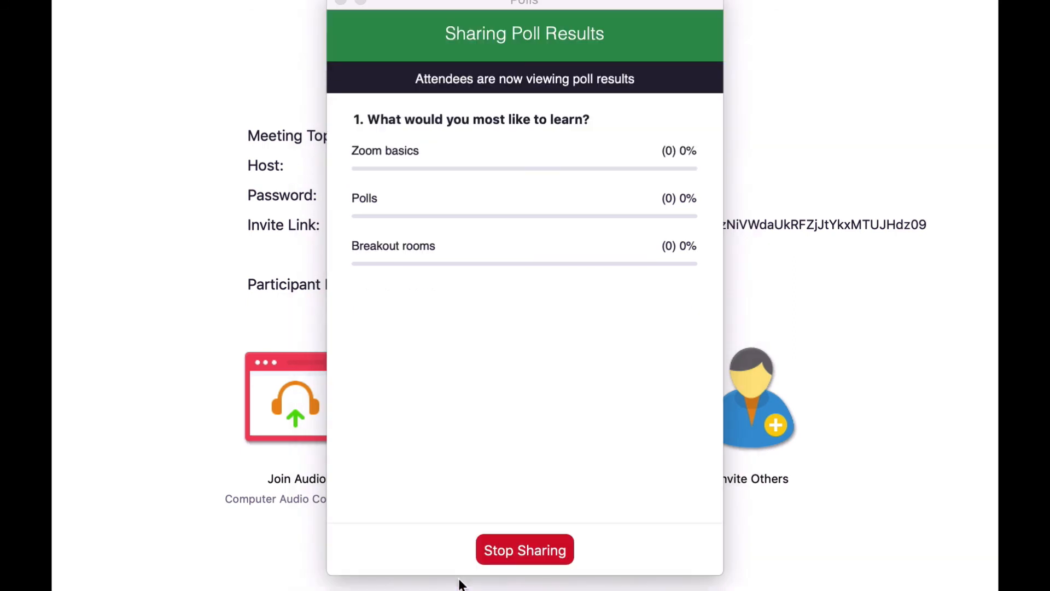